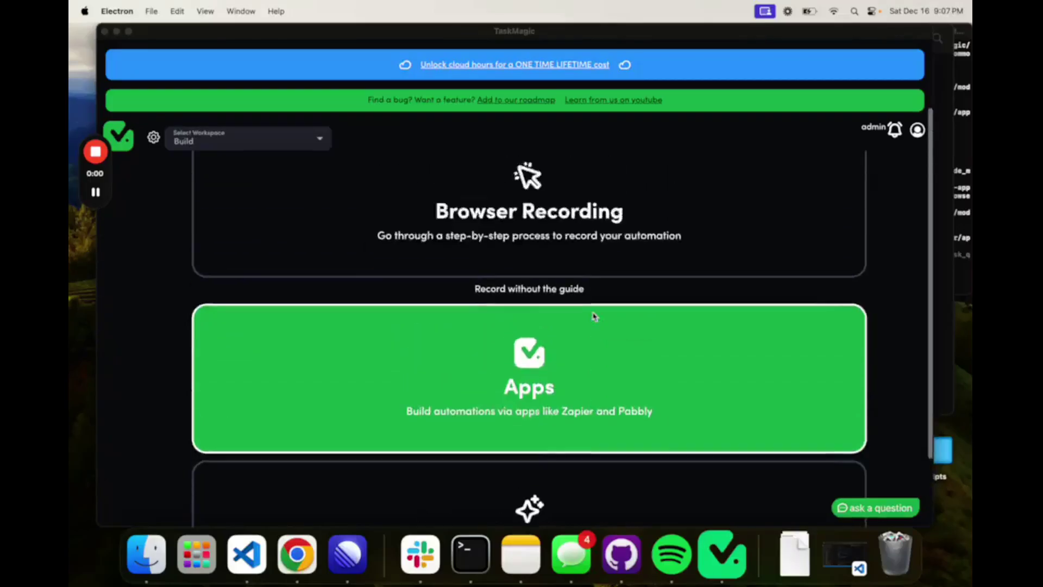
pyautogui.scroll(-3, 594, 316)
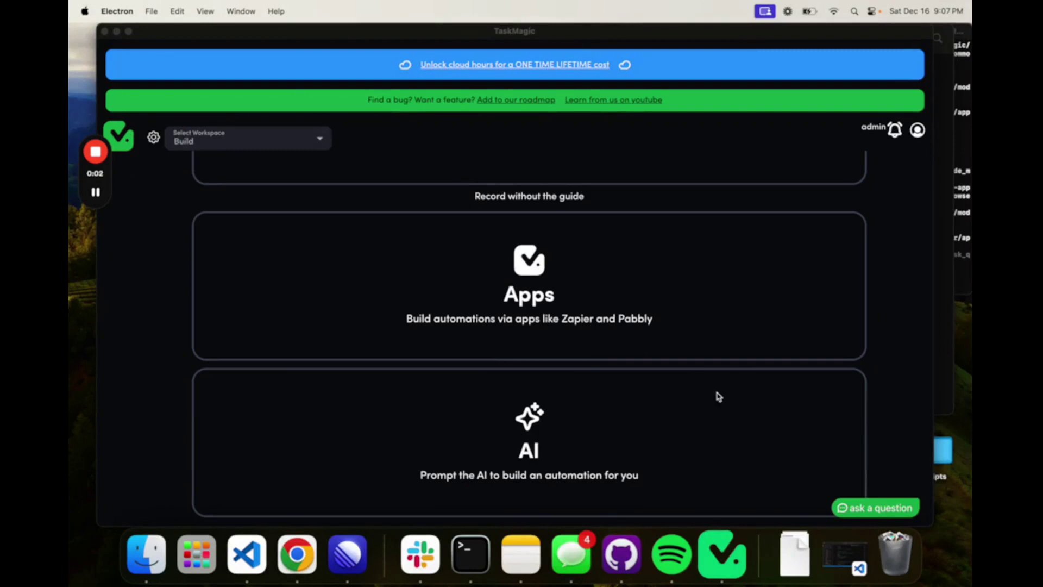
# Step: Ask the AI for an automation that logs into Webflow and duplicates the 9 dollar landing page
pyautogui.click(531, 415)
pyautogui.write('Login to webflow (https://webflow.com/design/taskmagic) then duplicate the page titled "9 dollar landing page" and give it a new title before creating the page')
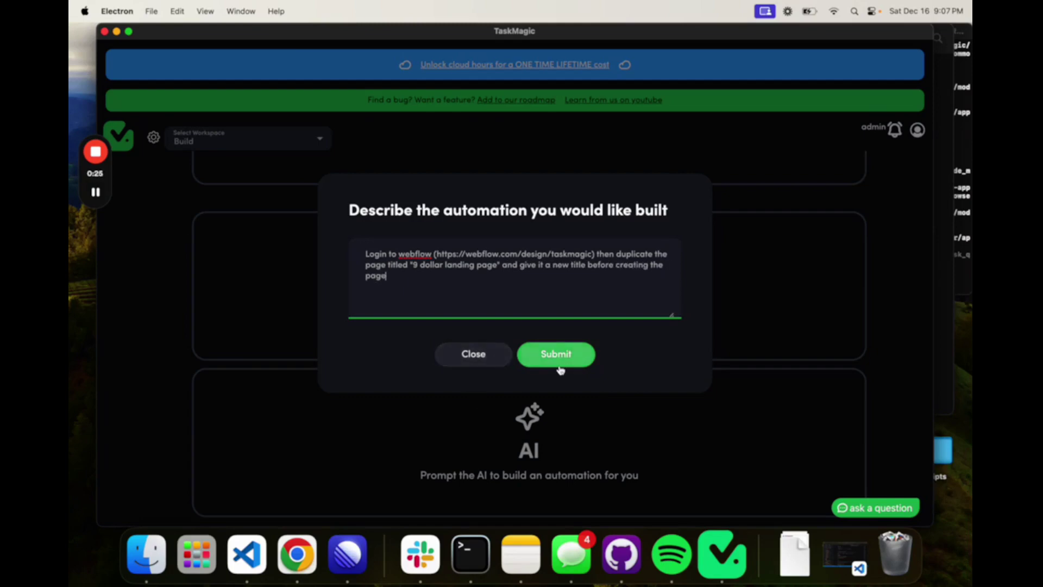
pyautogui.click(557, 354)
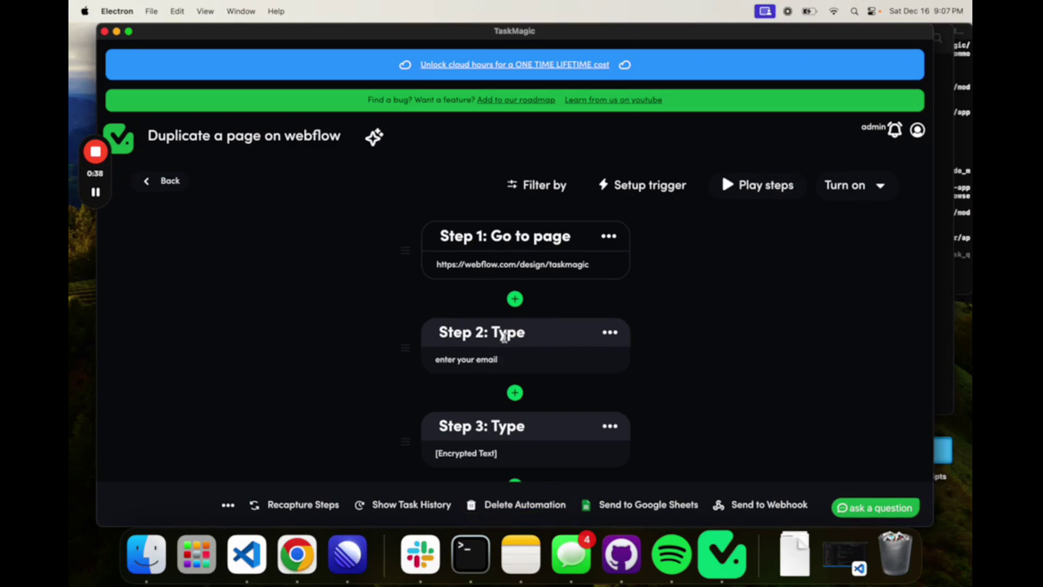
pyautogui.scroll(-2, 535, 242)
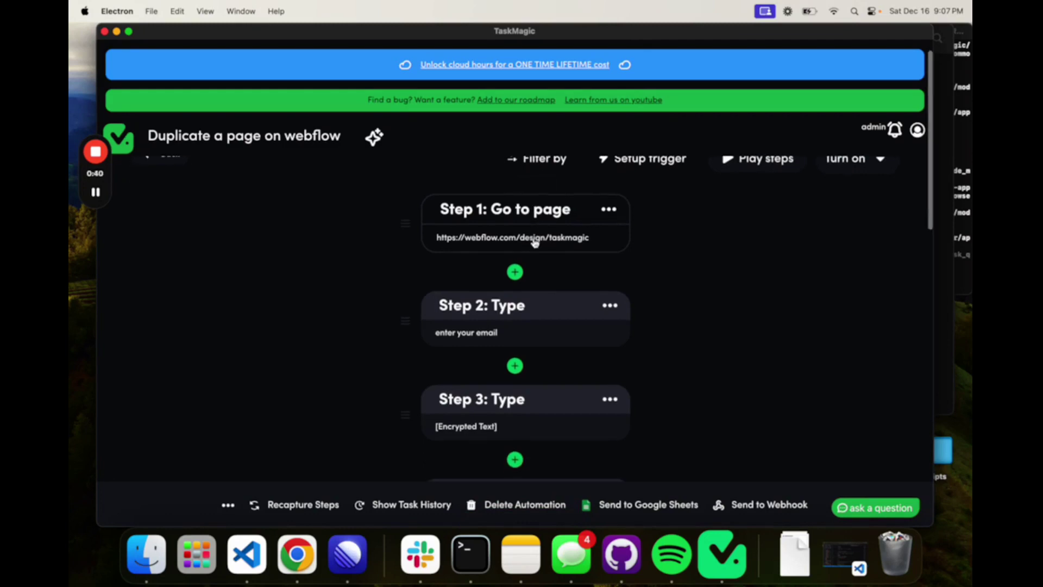
pyautogui.scroll(2, 526, 237)
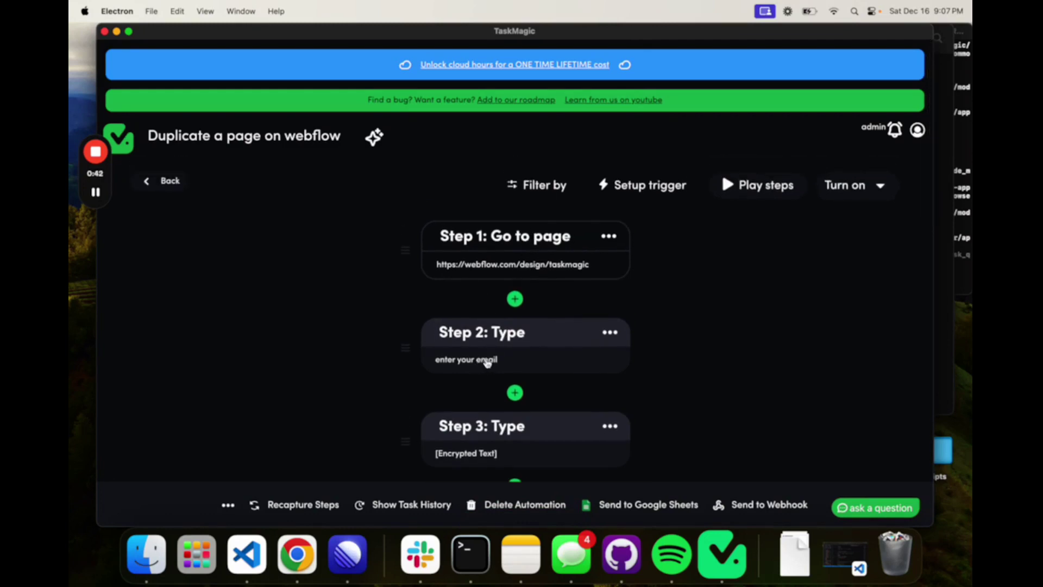
# Step: Replace Step 2's 'enter your email' text with the account login email and save
pyautogui.click(484, 361)
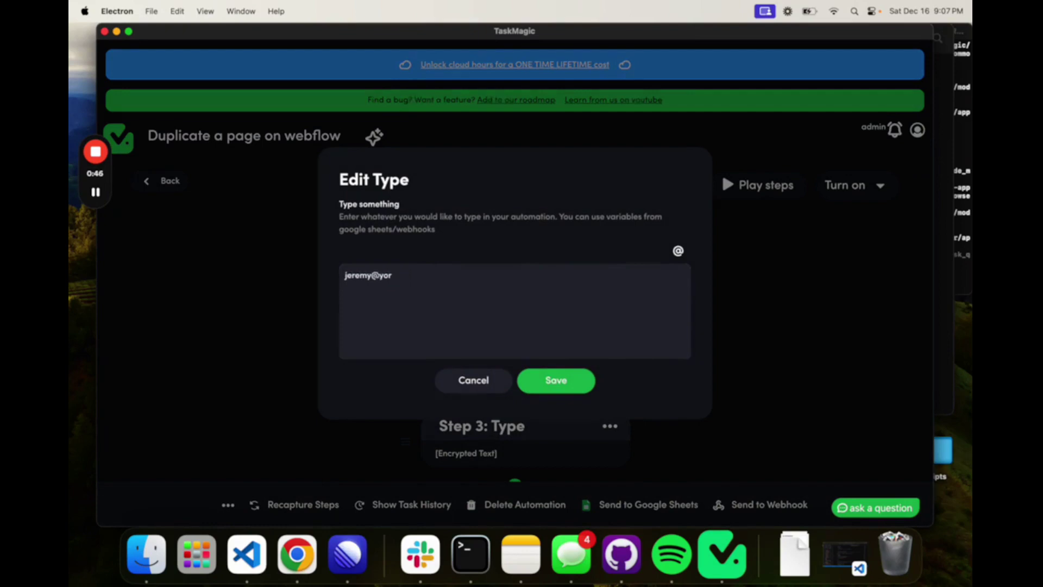
pyautogui.click(556, 380)
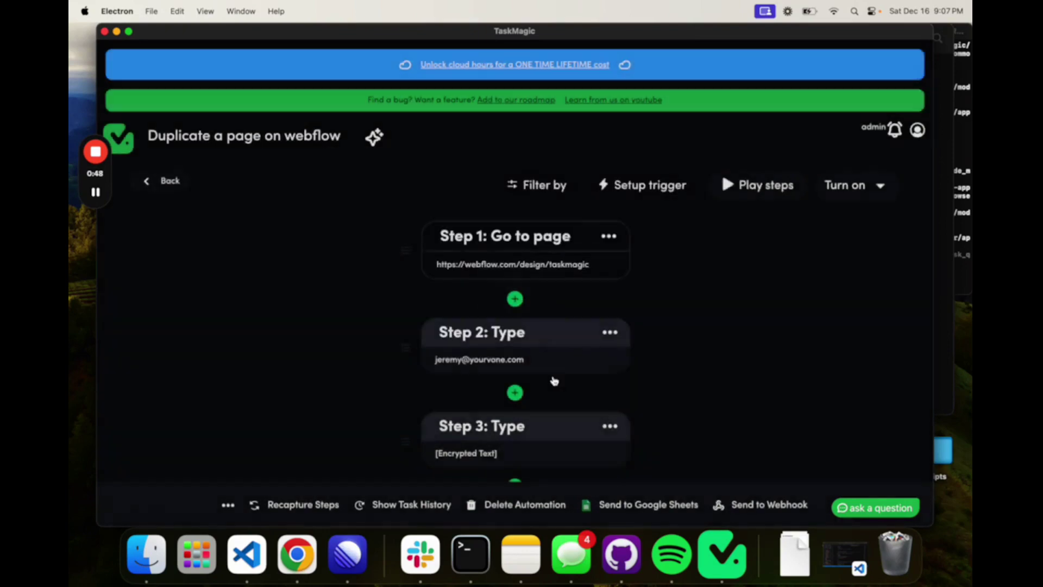
pyautogui.scroll(-3, 552, 380)
# Step: Replace Step 3's Encrypted Text with the account password and save it
pyautogui.click(513, 399)
pyautogui.press('super+a')
pyautogui.press('BackSpace')
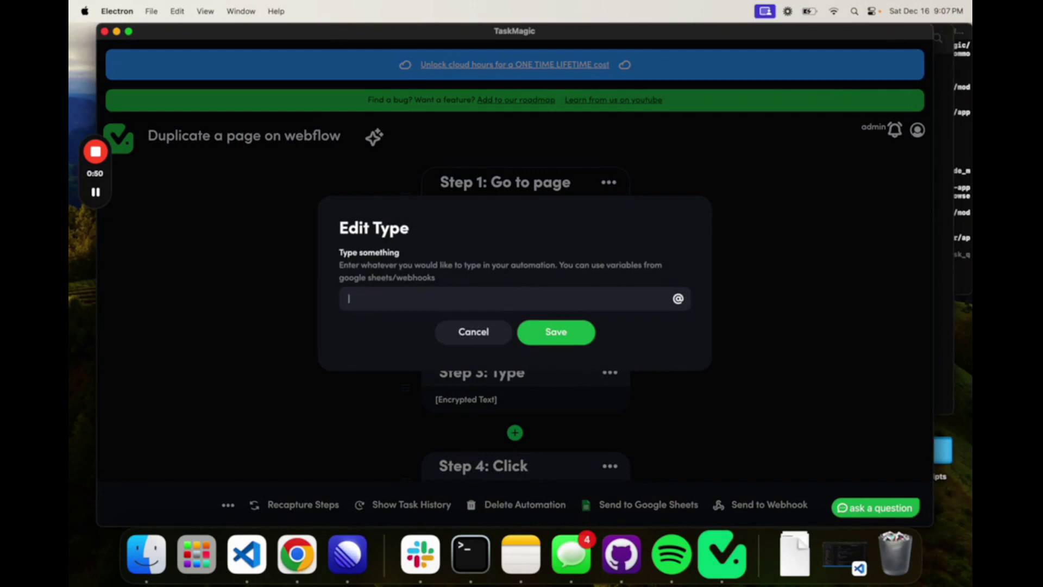
pyautogui.press('super+z')
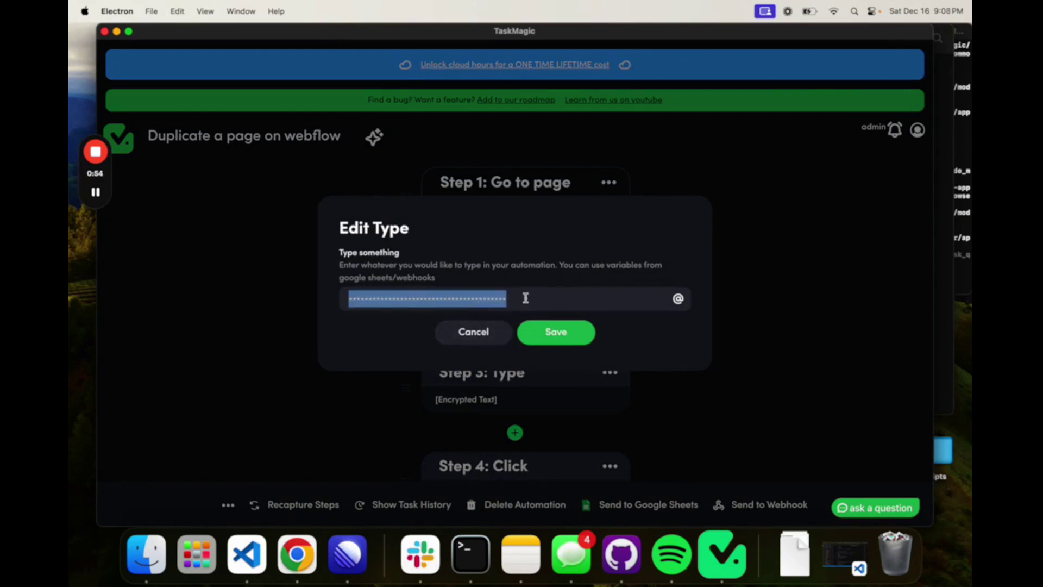
pyautogui.write('a')
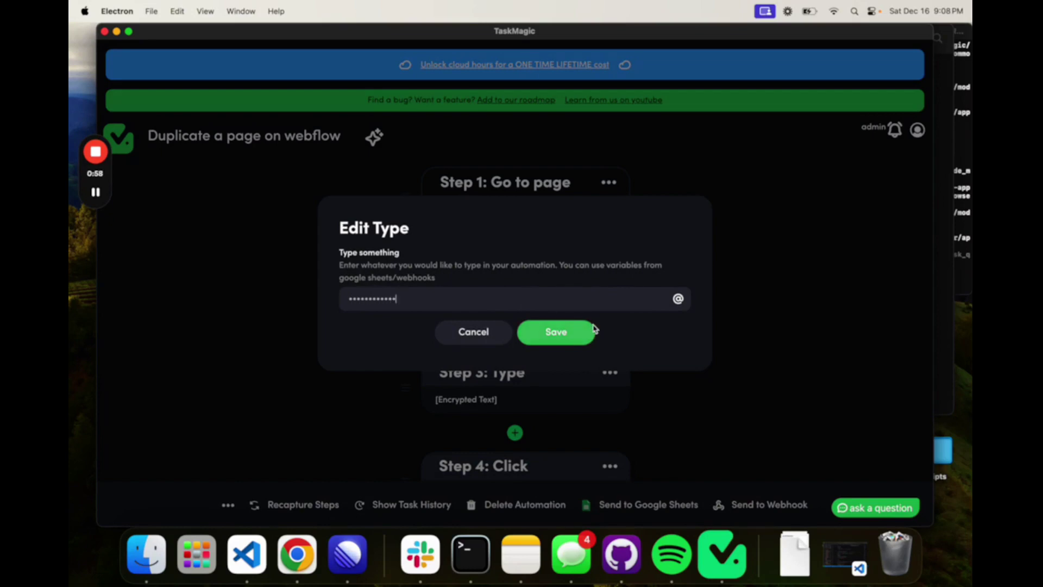
pyautogui.press('super+a')
pyautogui.press('BackSpace')
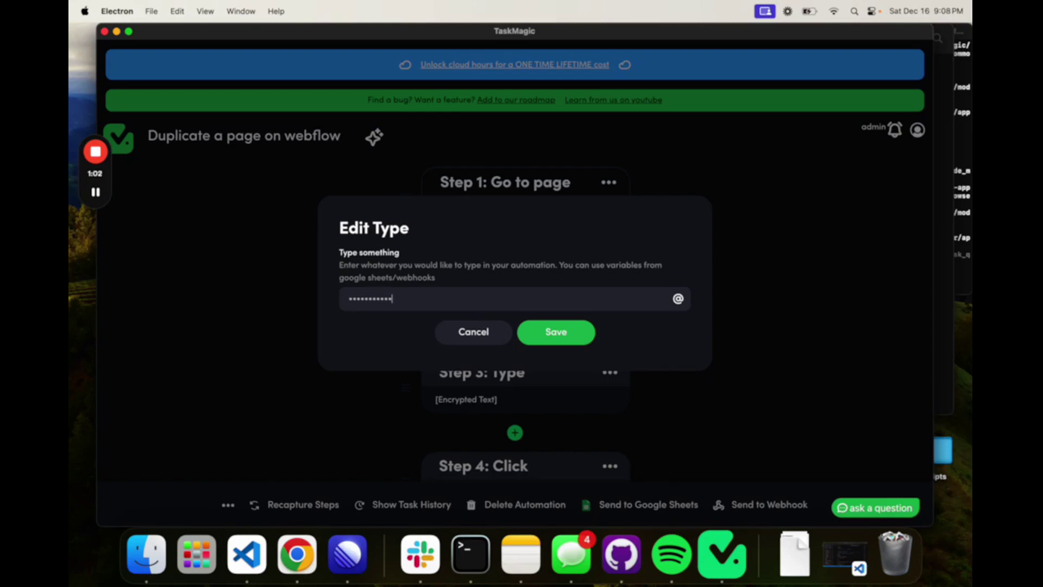
pyautogui.click(571, 336)
pyautogui.scroll(-2, 555, 336)
pyautogui.scroll(-3, 501, 337)
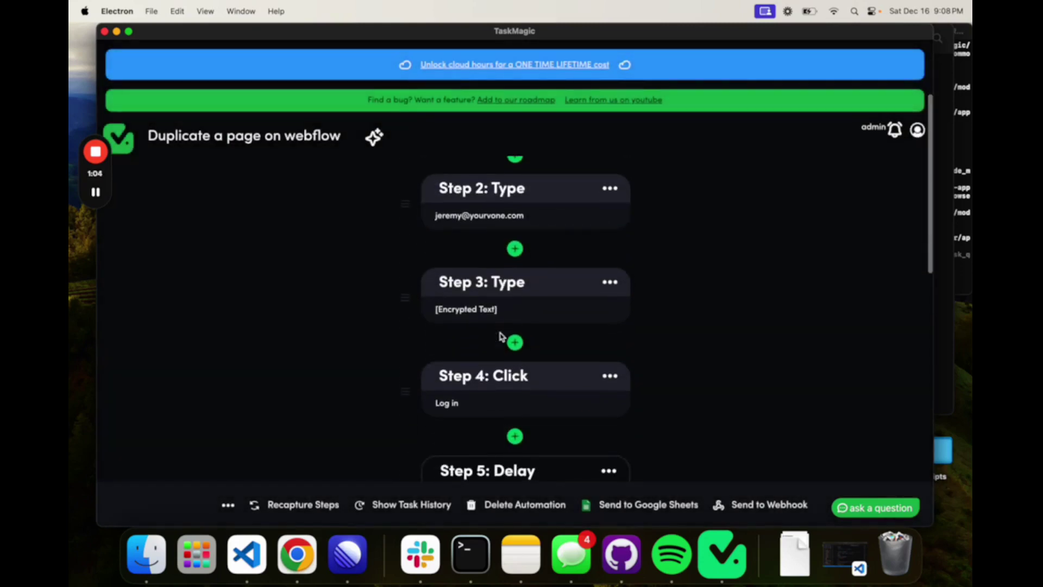
pyautogui.scroll(-3, 501, 336)
pyautogui.scroll(-2, 501, 337)
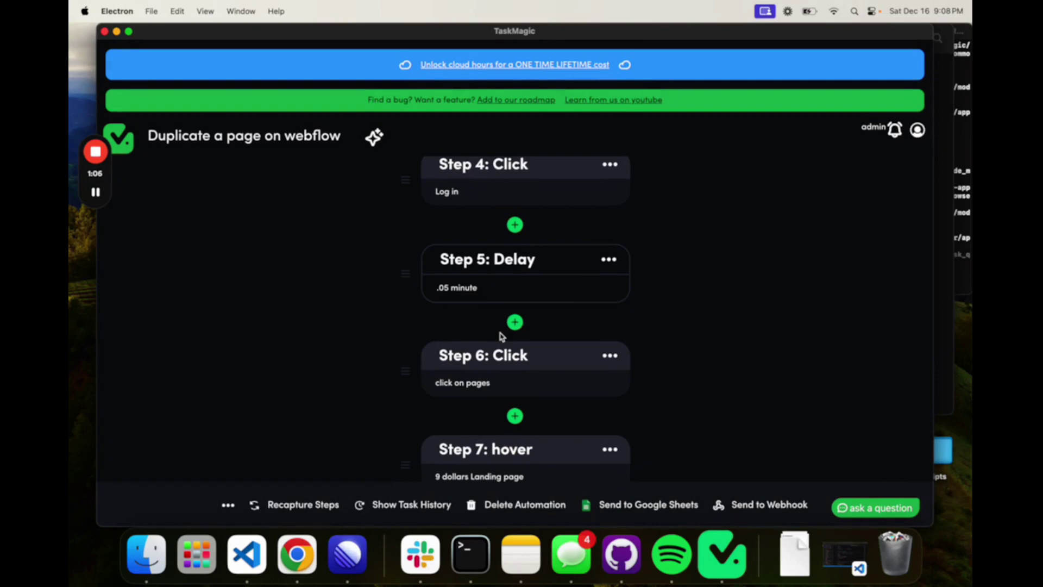
pyautogui.scroll(-4, 548, 426)
pyautogui.scroll(-1, 547, 426)
pyautogui.scroll(-2, 548, 426)
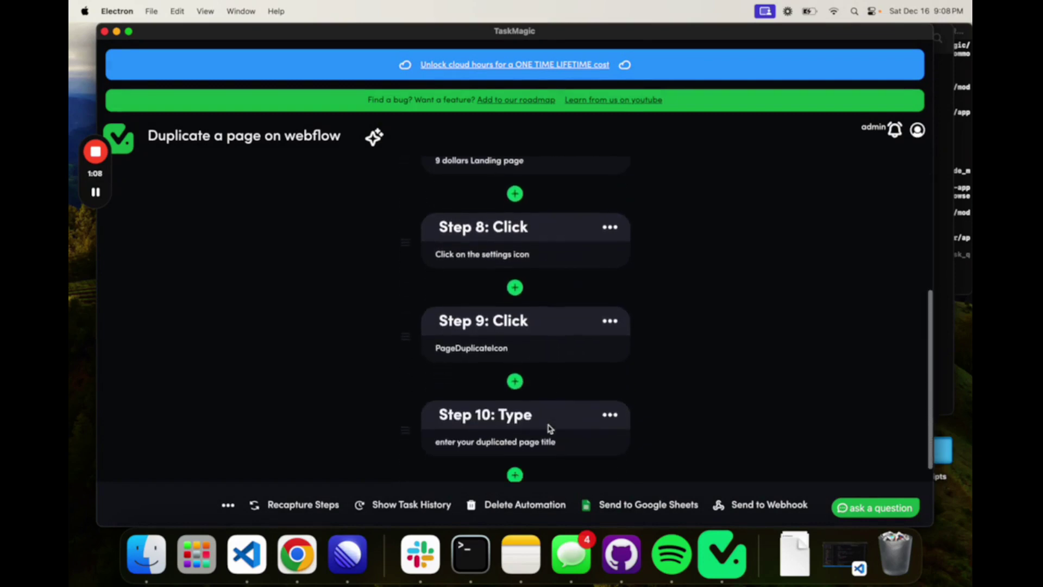
pyautogui.scroll(-2, 550, 430)
pyautogui.scroll(5, 548, 427)
pyautogui.scroll(5, 548, 426)
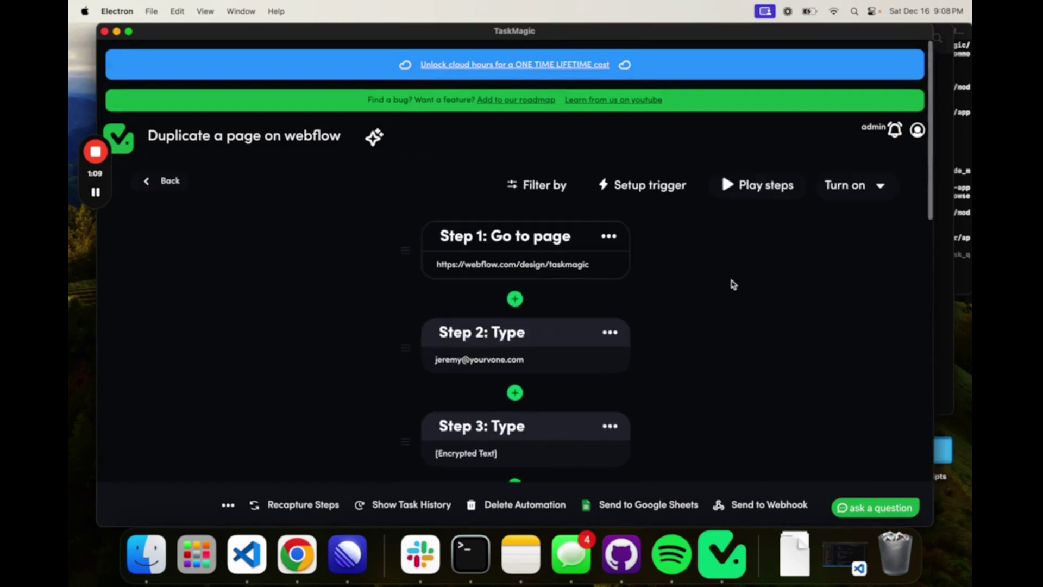
# Step: Play the steps so Chromium signs into Webflow and opens the site's Pages panel
pyautogui.click(758, 187)
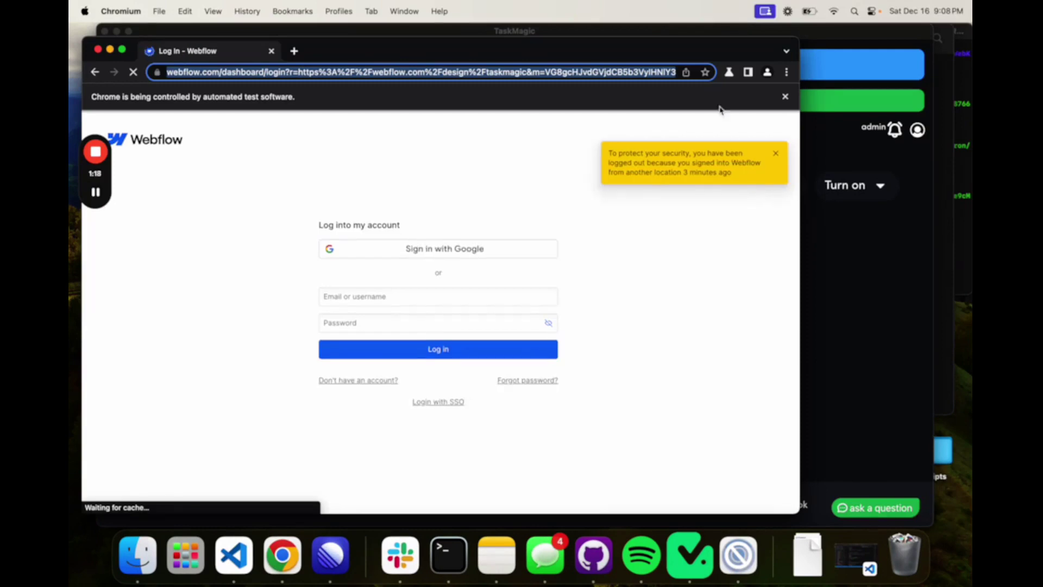
pyautogui.moveTo(690, 46); pyautogui.dragTo(835, 26)
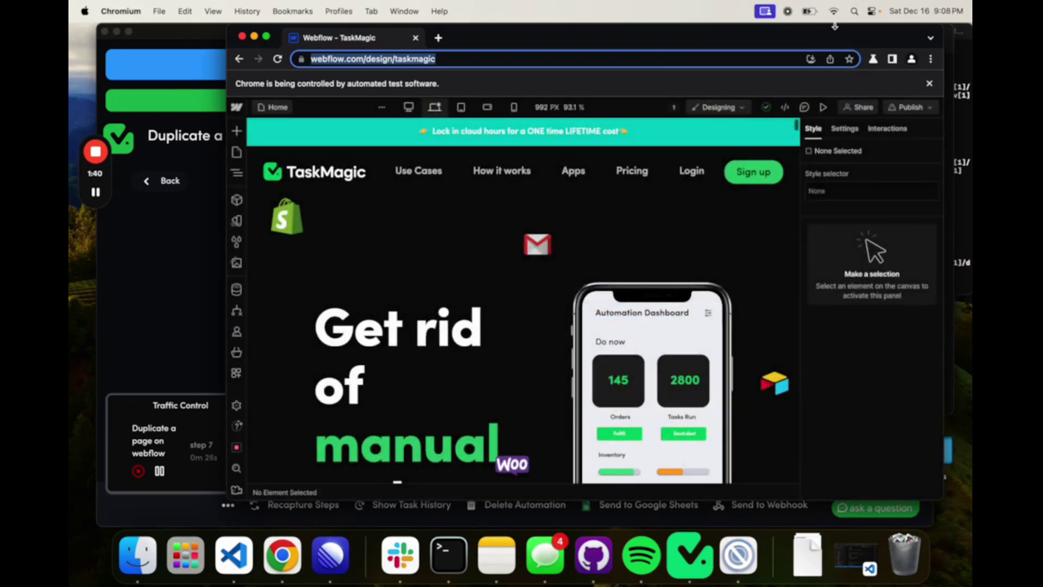
pyautogui.press('p')
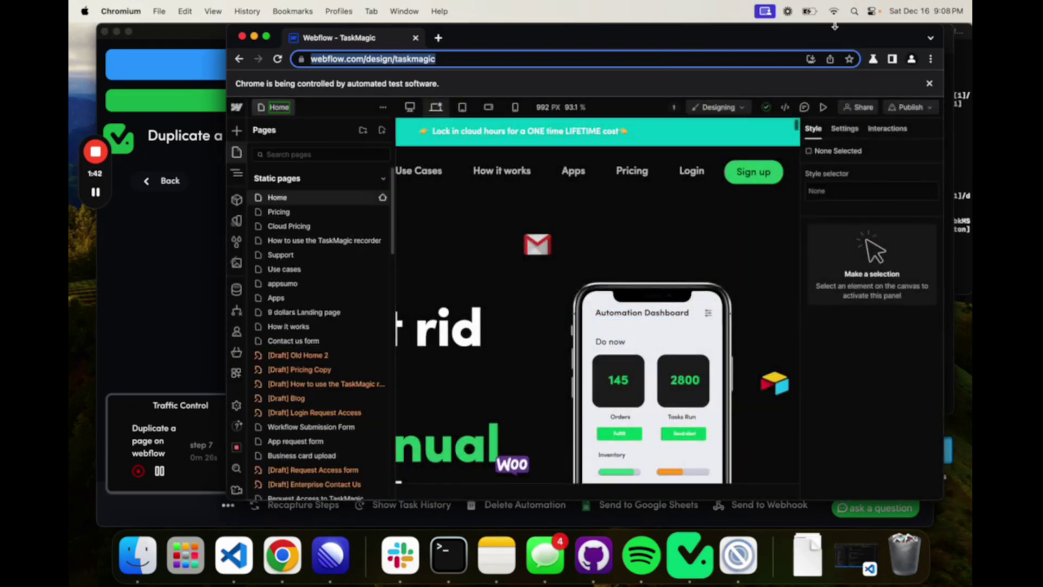